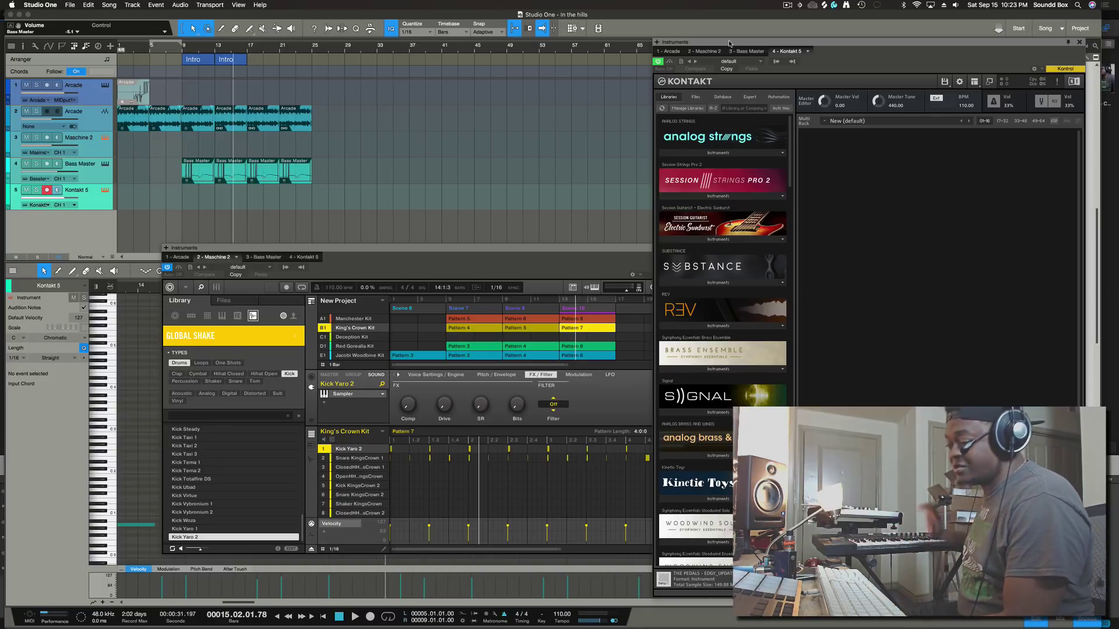
- Load Brass Ensemble Essential.nki from the Brass Ensemble library into Kontakt
{"action": "left_click", "coordinate": [200, 70]}
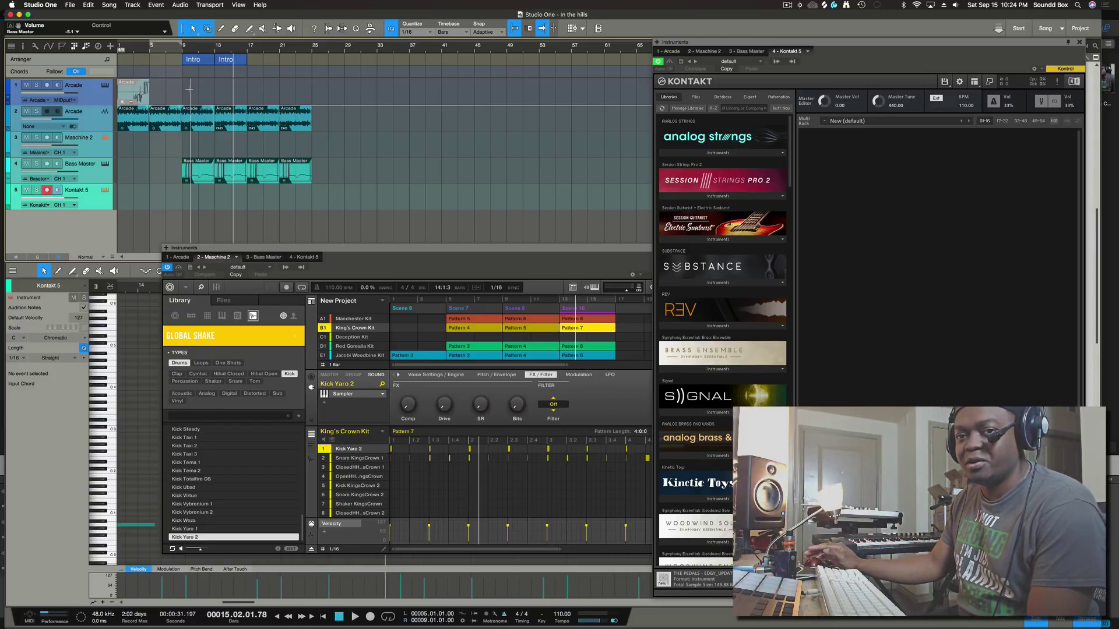
{"action": "left_click", "coordinate": [716, 367]}
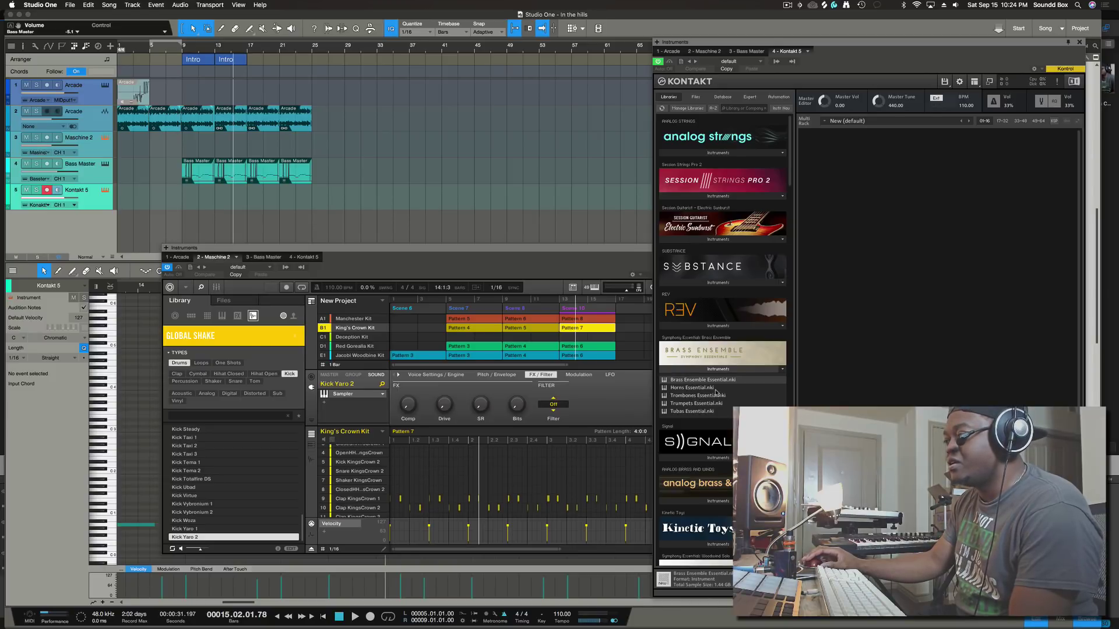
{"action": "double_click", "coordinate": [713, 380]}
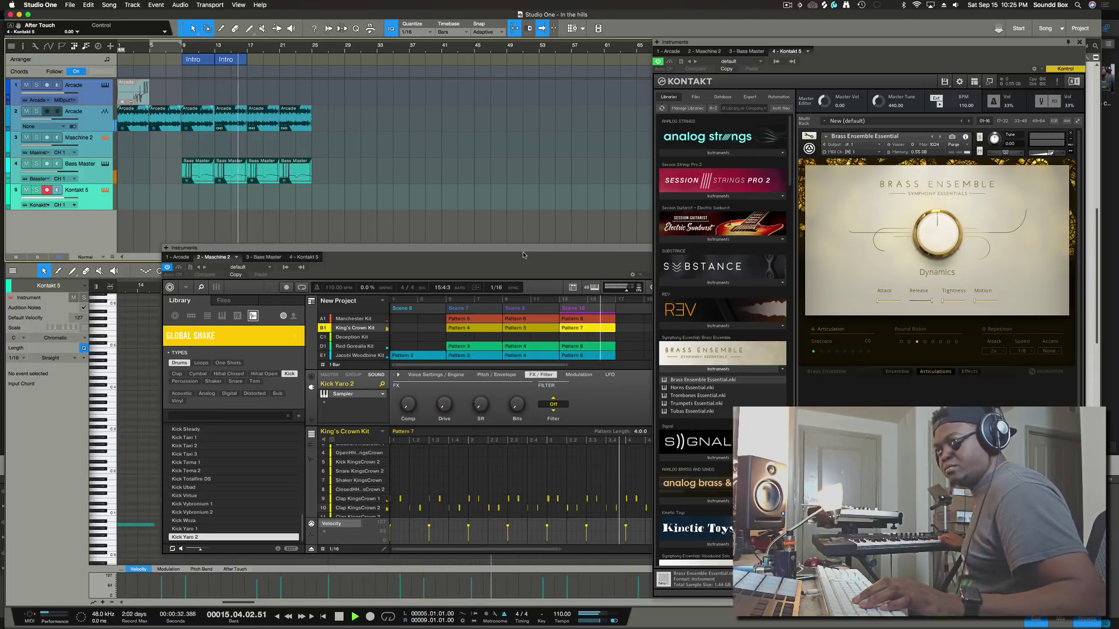
- Record a brass take from the keyboard onto the Kontakt 5 track, then stop
{"action": "key", "text": "KP_Multiply"}
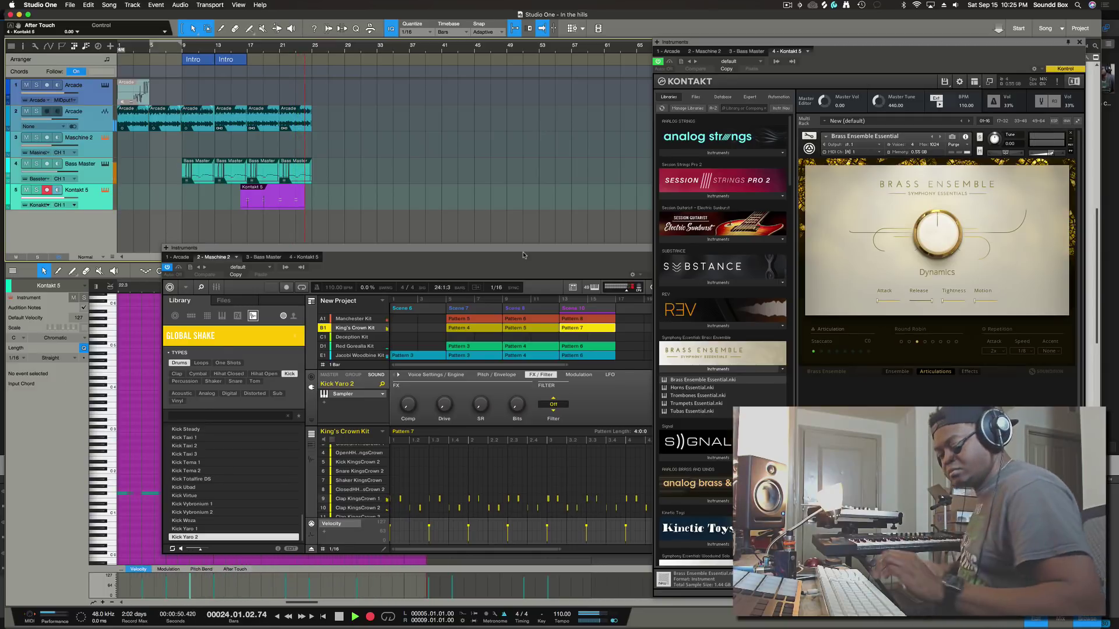
{"action": "key", "text": "space"}
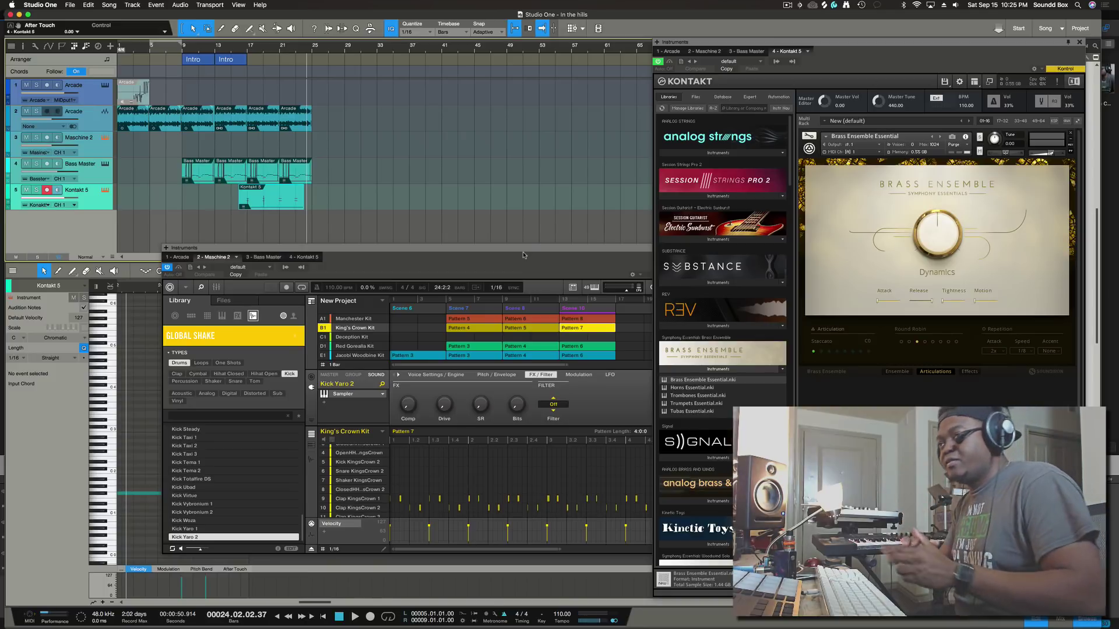
{"action": "left_click", "coordinate": [245, 49]}
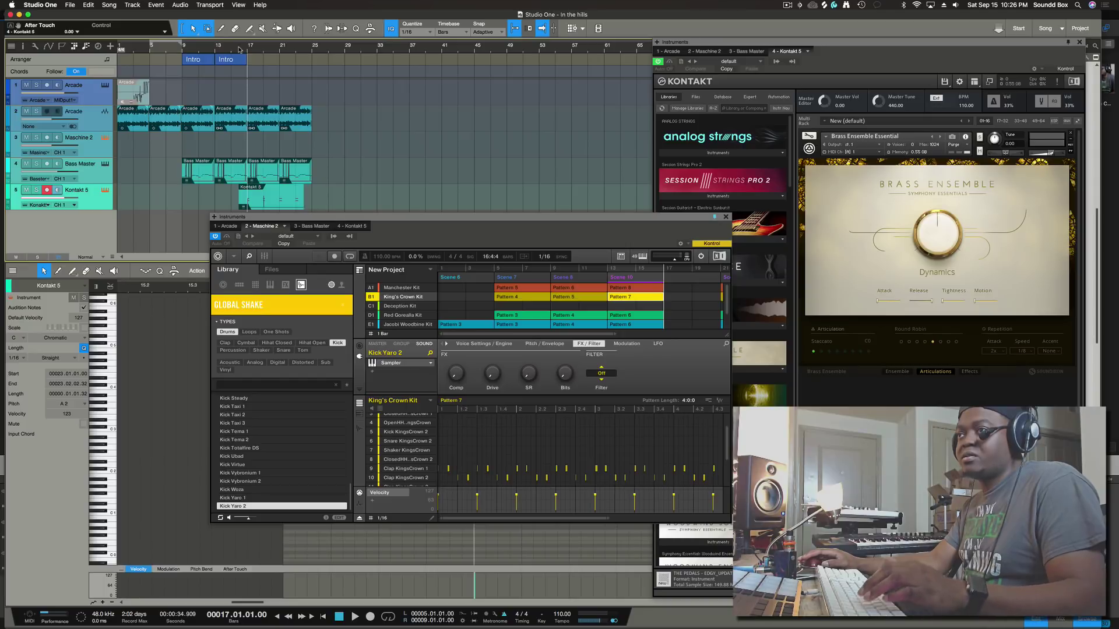
{"action": "key", "text": "space"}
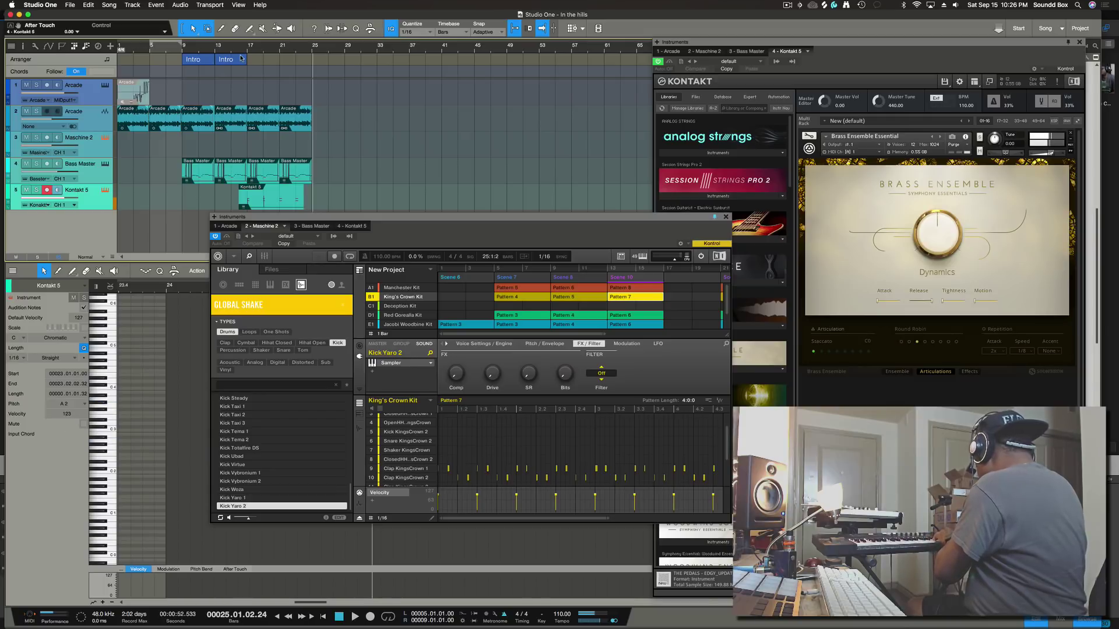
{"action": "key", "text": "KP_Multiply"}
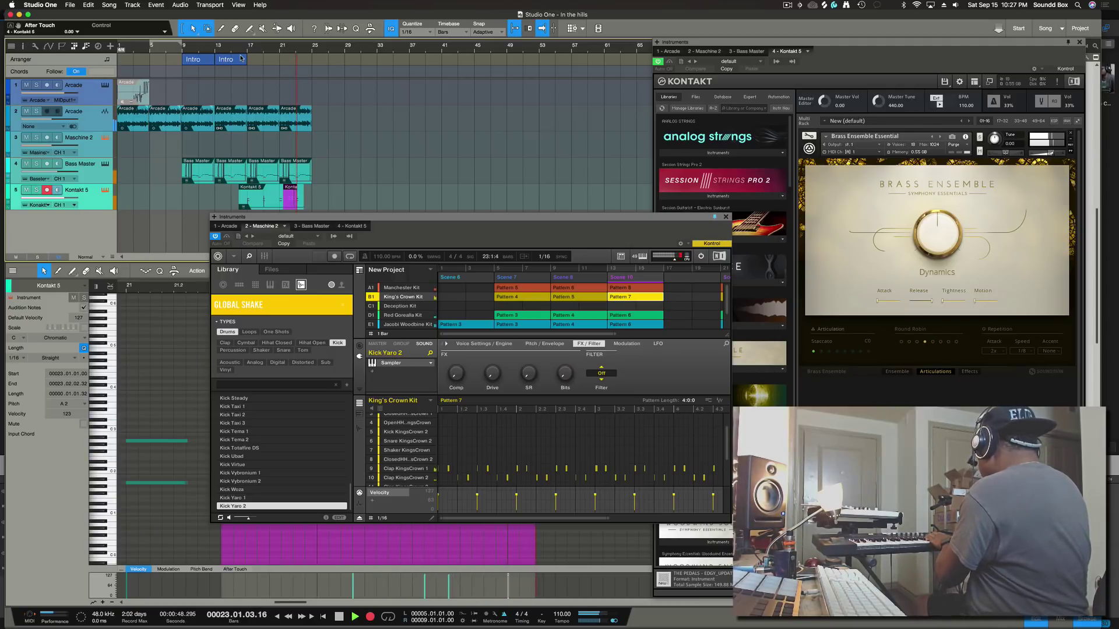
{"action": "key", "text": "space"}
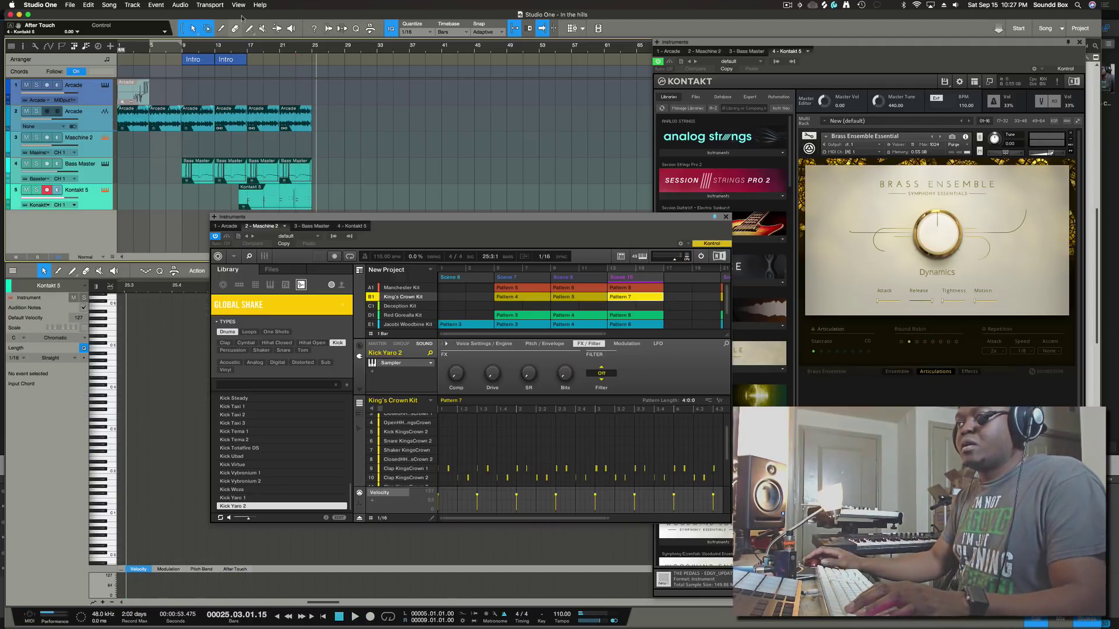
{"action": "left_click", "coordinate": [298, 55]}
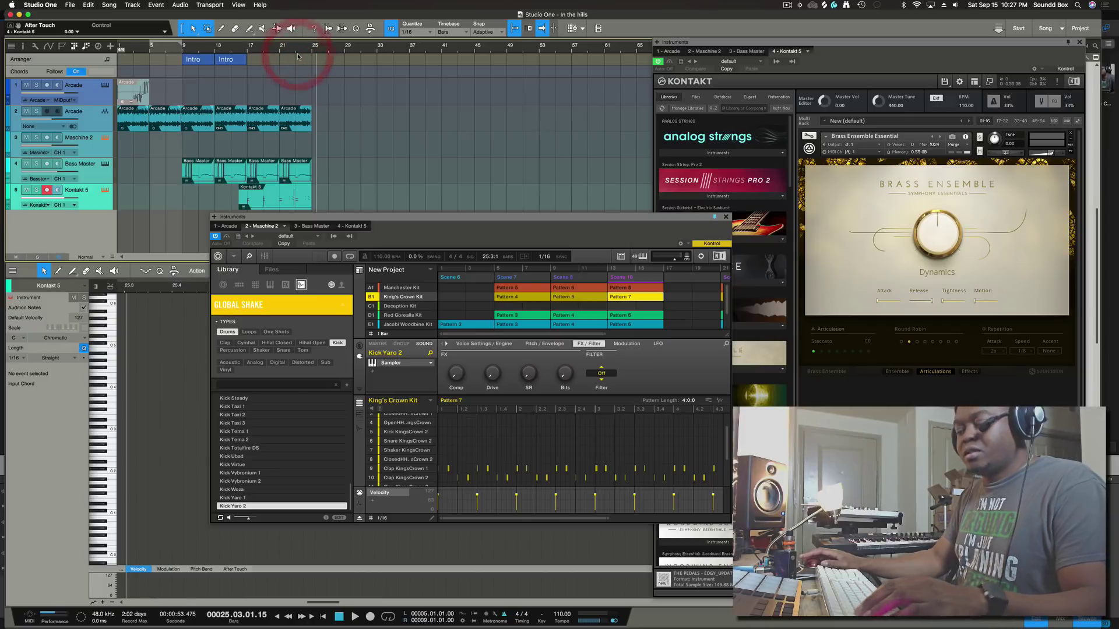
- Review the brass clip's notes in the piano roll, auditioning from bar 22 and zooming out
{"action": "left_click", "coordinate": [298, 197]}
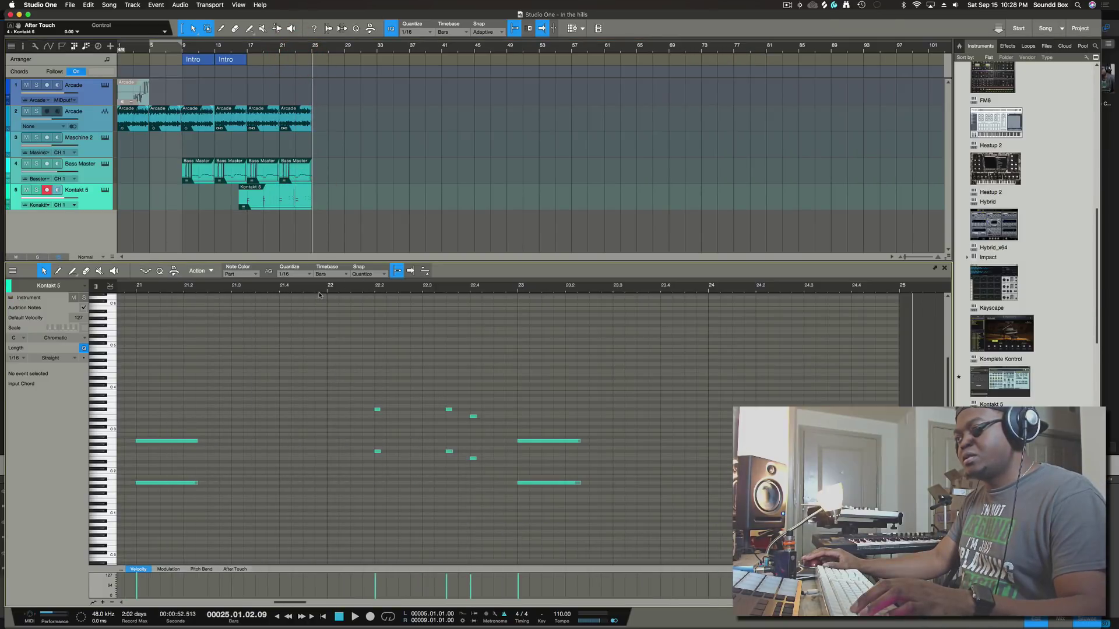
{"action": "left_click", "coordinate": [324, 285]}
{"action": "key", "text": "space"}
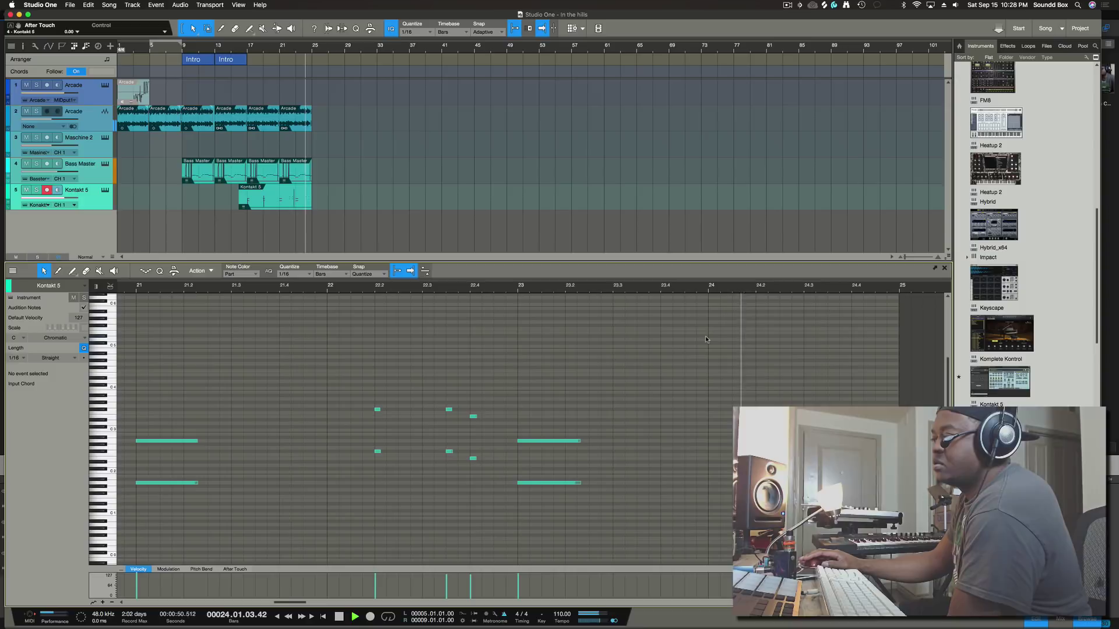
{"action": "key", "text": "space"}
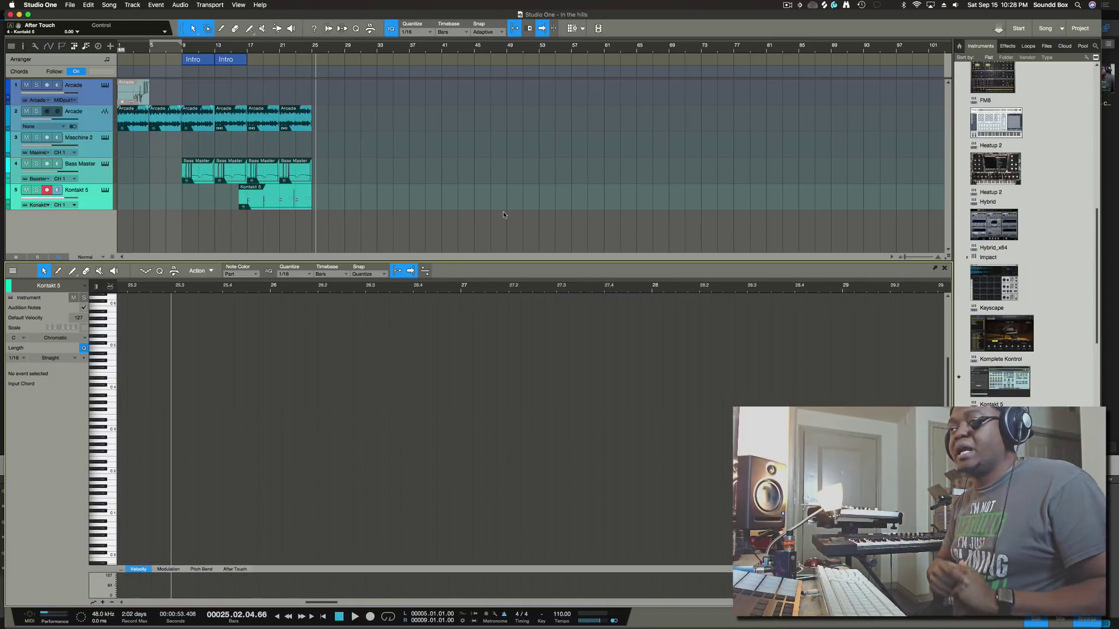
{"action": "key", "text": "w"}
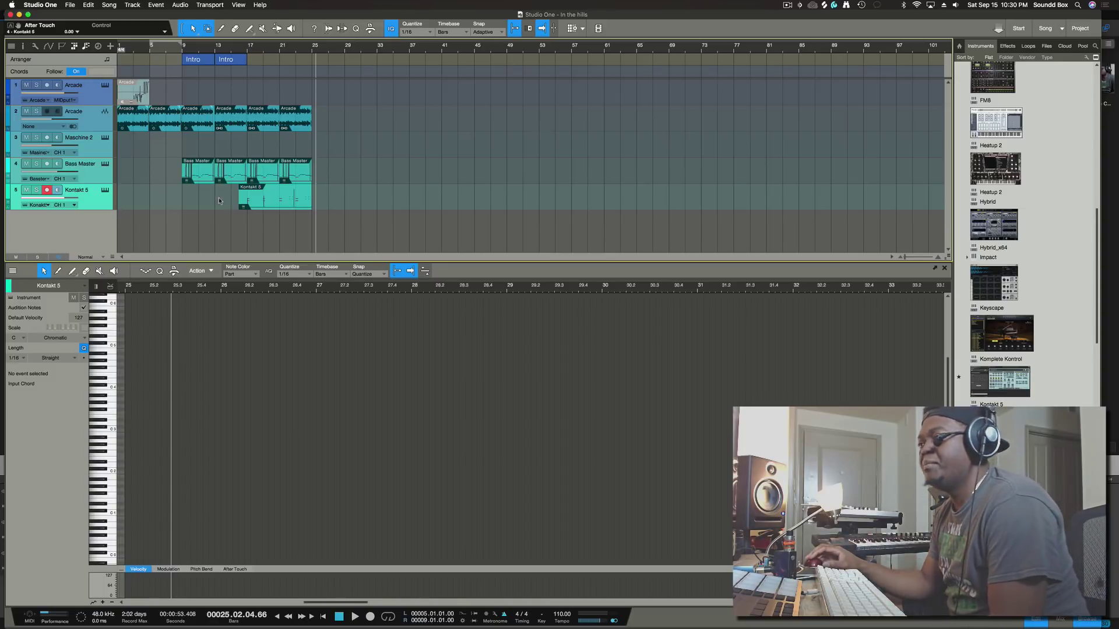
- Audition the song from bar 17, then duplicate the Bass Master part past bar 25
{"action": "left_click", "coordinate": [248, 49]}
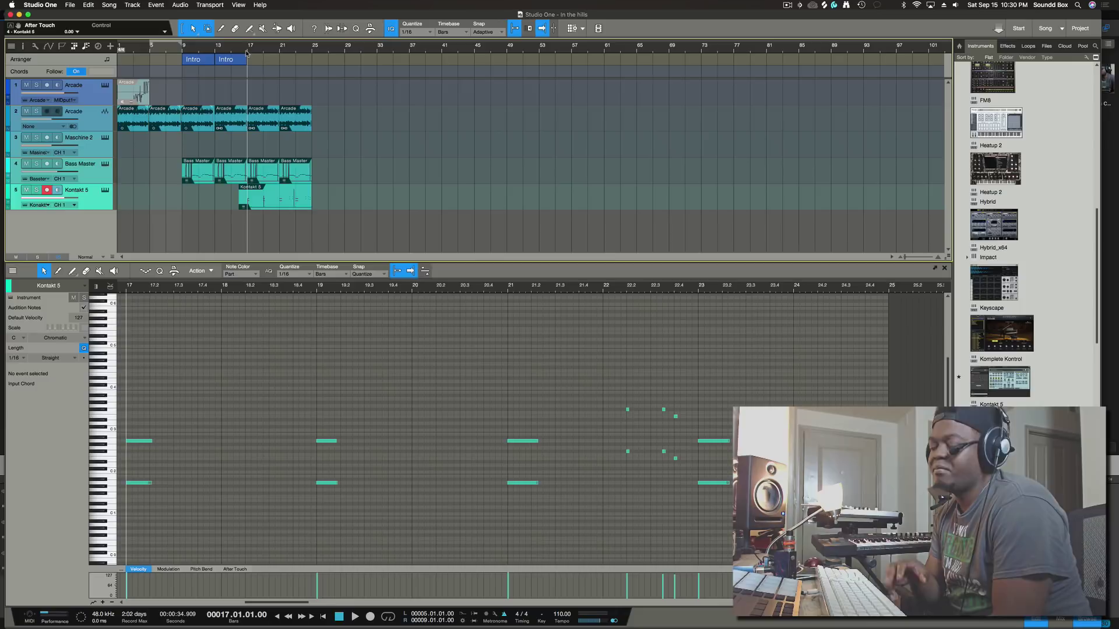
{"action": "key", "text": "space"}
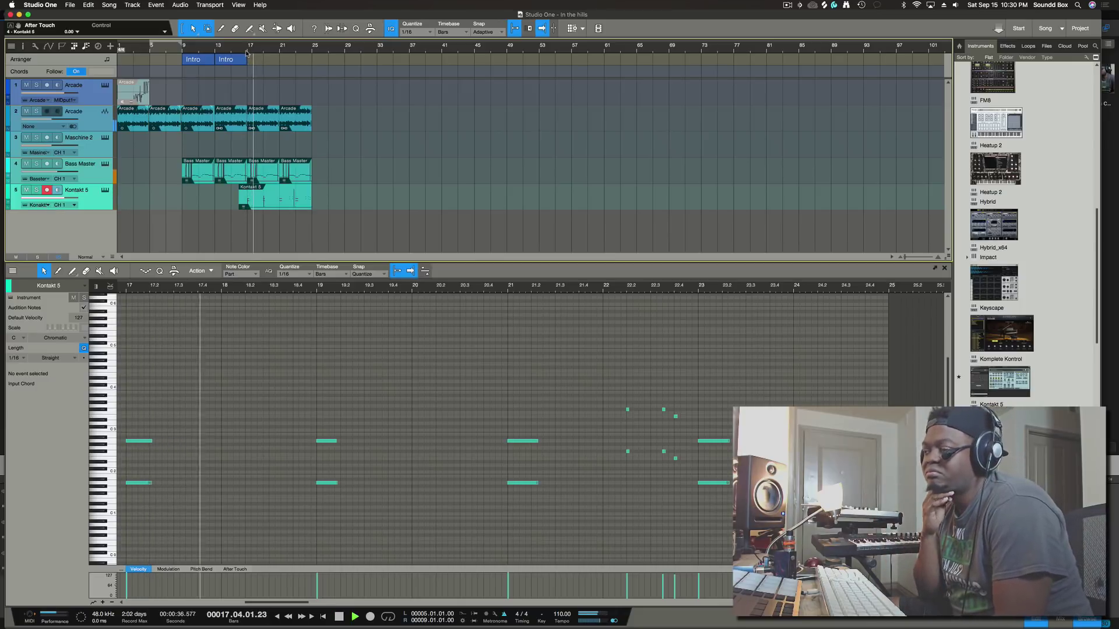
{"action": "key", "text": "space"}
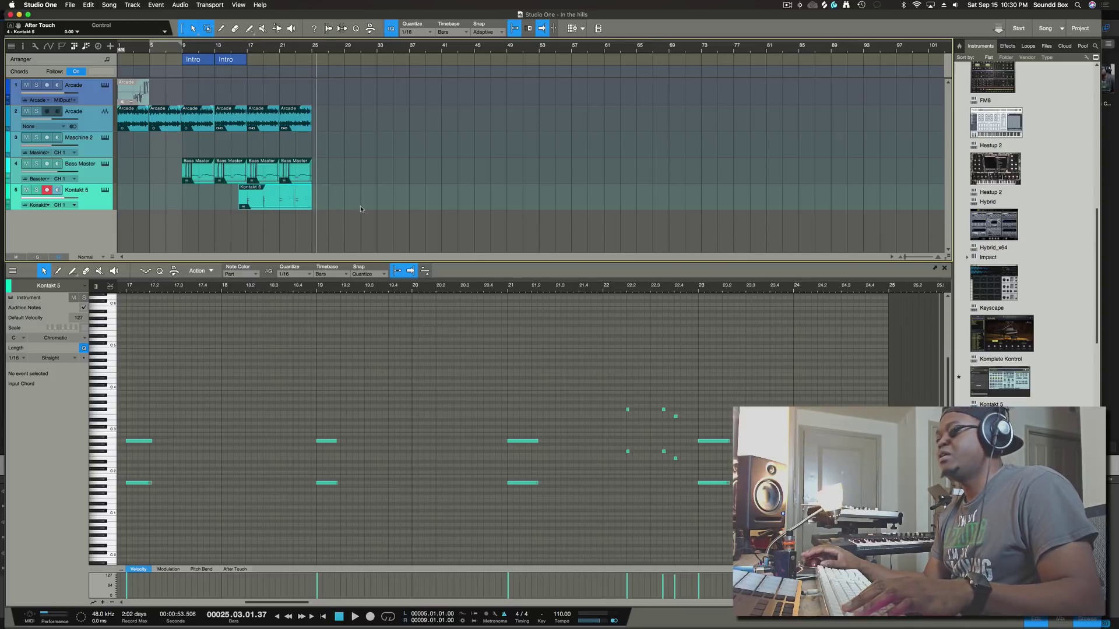
{"action": "key", "text": "ctrl+z"}
- Delete the bass notes after bar 25, keeping the opening note, and audition from bar 22
{"action": "left_click_drag", "start_coordinate": [443, 430], "coordinate": [944, 568]}
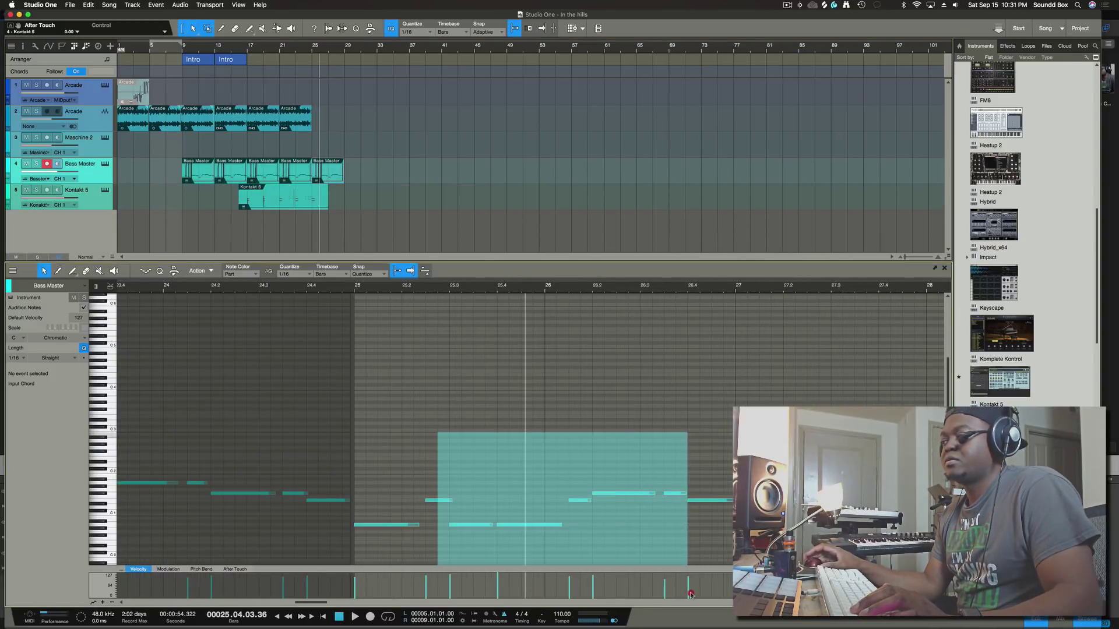
{"action": "key", "text": "Delete"}
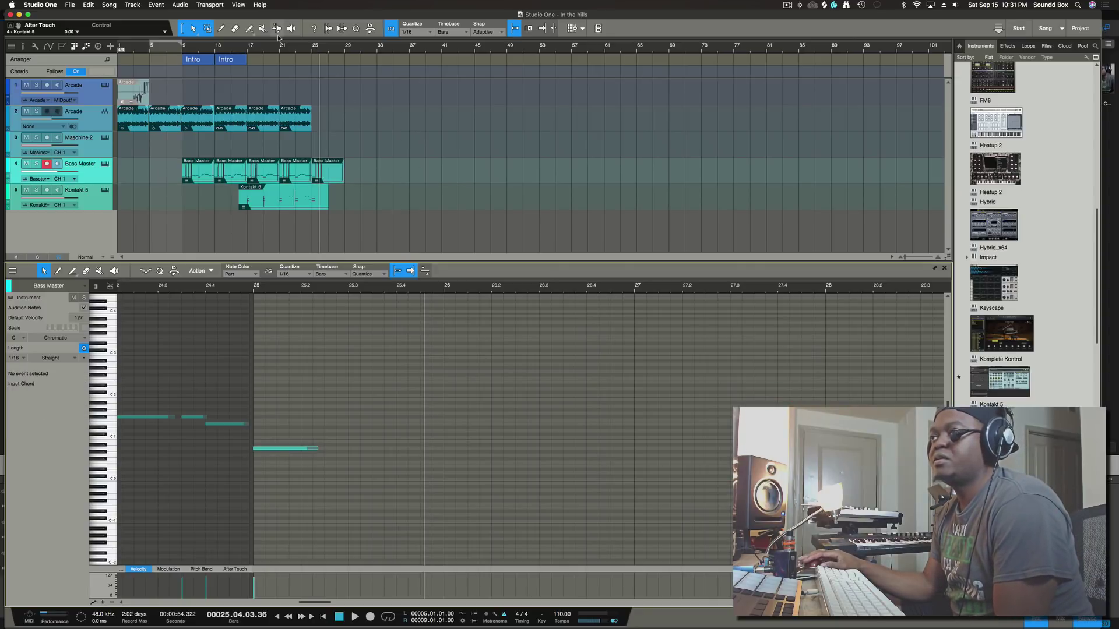
{"action": "left_click", "coordinate": [287, 55]}
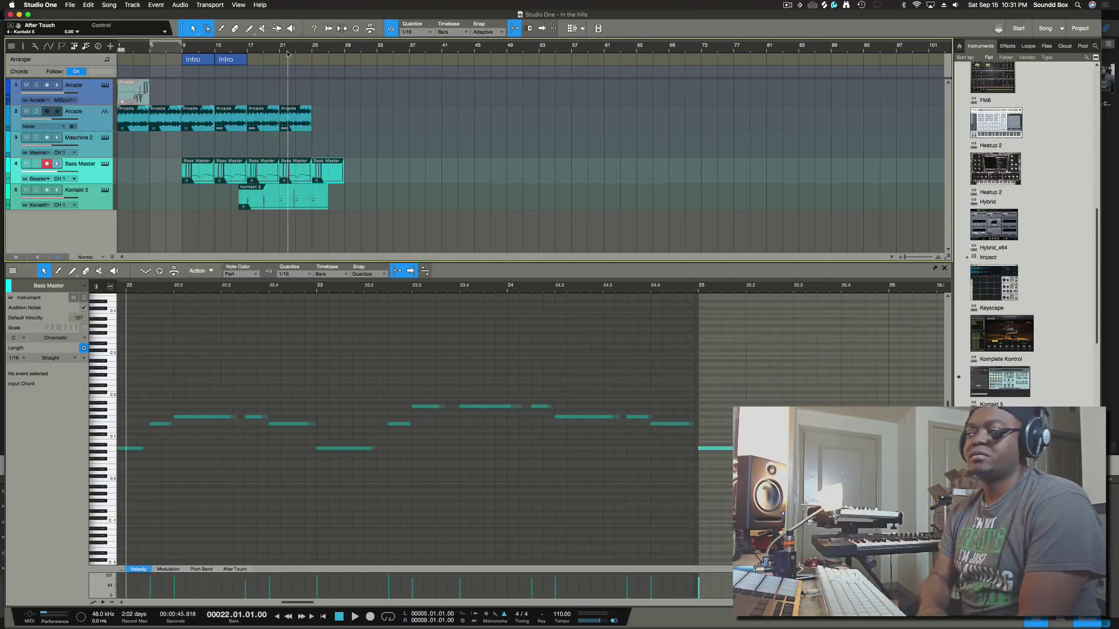
{"action": "key", "text": "space"}
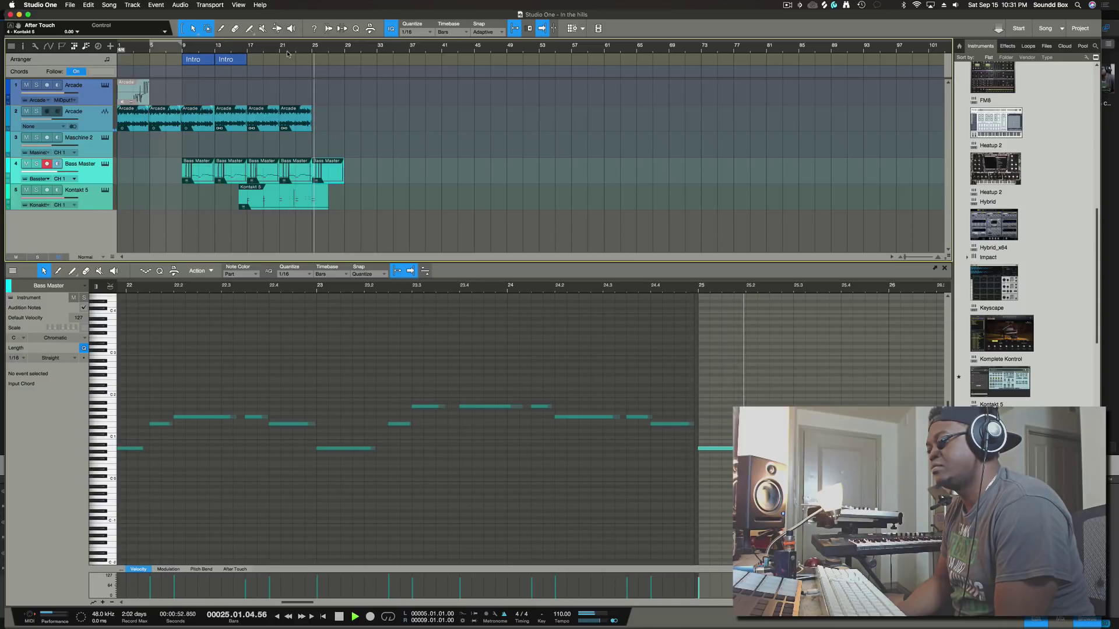
{"action": "key", "text": "space"}
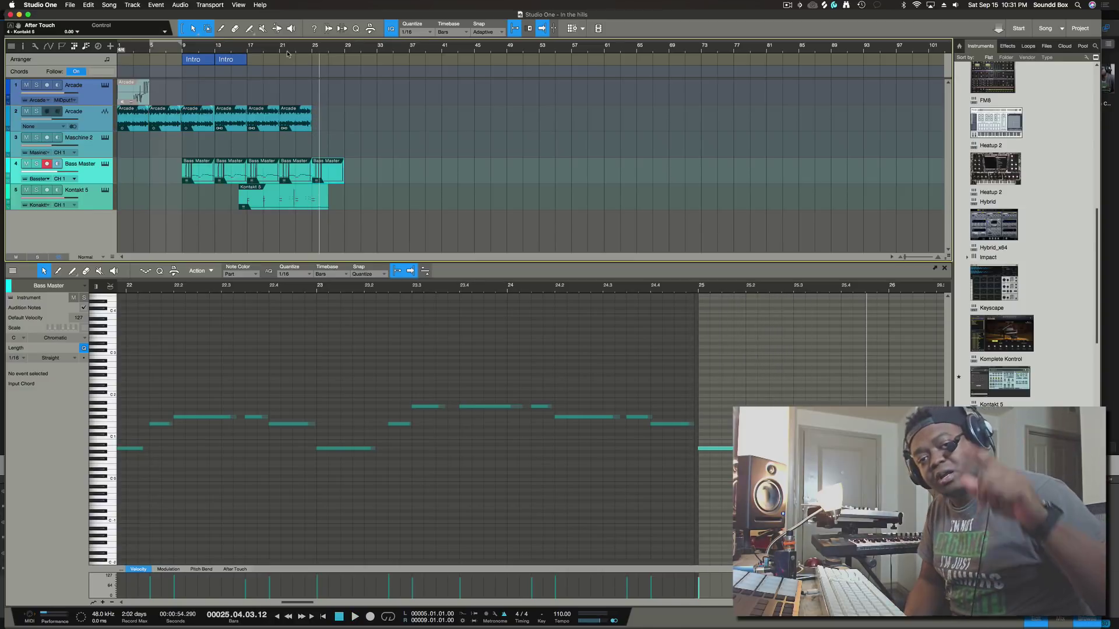